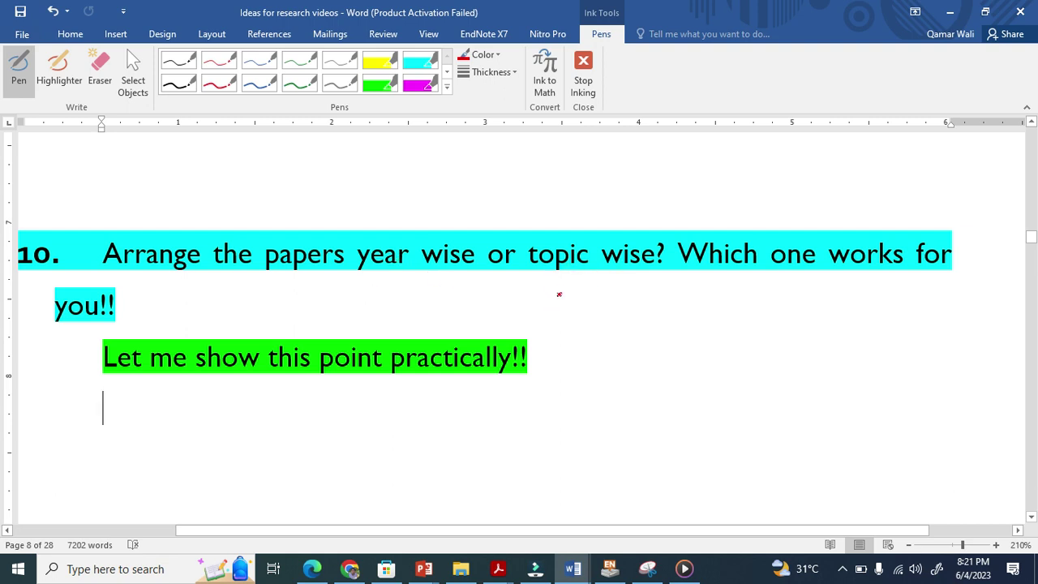
Step: Handwrite in red ink under heading 10 a circled "100", an underlined "Chem Rev IF = 72" and an underlined "900-1200"
mouse_move(573, 292)
left_mouse_down()
mouse_move(585, 301)
mouse_move(567, 328)
mouse_move(598, 283)
left_mouse_up()
left_click_drag(529, 304, 534, 316)
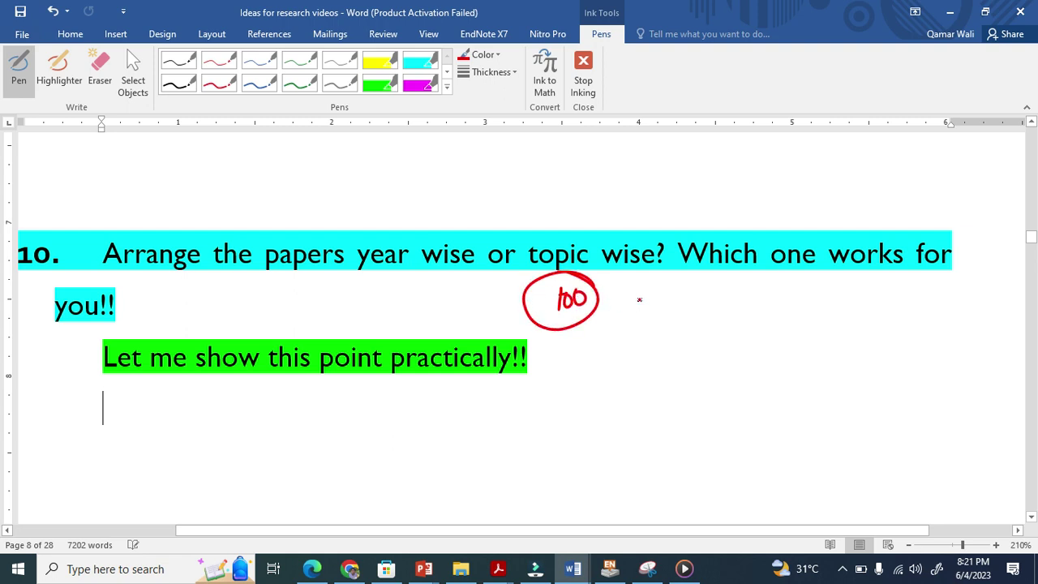
mouse_move(622, 310)
left_mouse_down()
mouse_move(740, 299)
mouse_move(669, 331)
mouse_move(686, 359)
mouse_move(741, 326)
mouse_move(738, 357)
mouse_move(784, 328)
mouse_move(770, 369)
left_mouse_up()
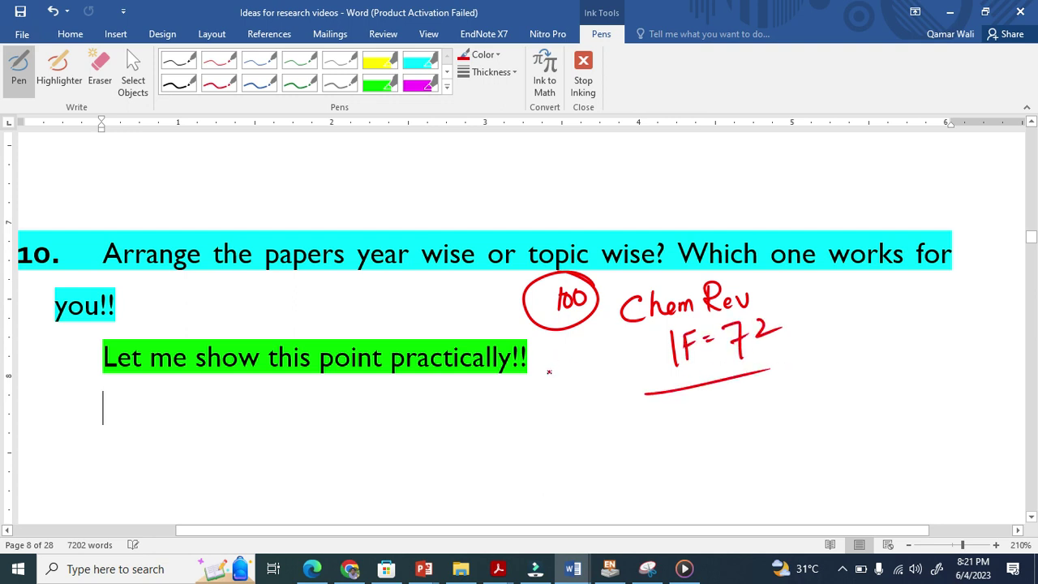
mouse_move(548, 366)
left_mouse_down()
mouse_move(552, 397)
mouse_move(565, 366)
mouse_move(619, 342)
left_mouse_up()
left_click_drag(574, 398, 652, 351)
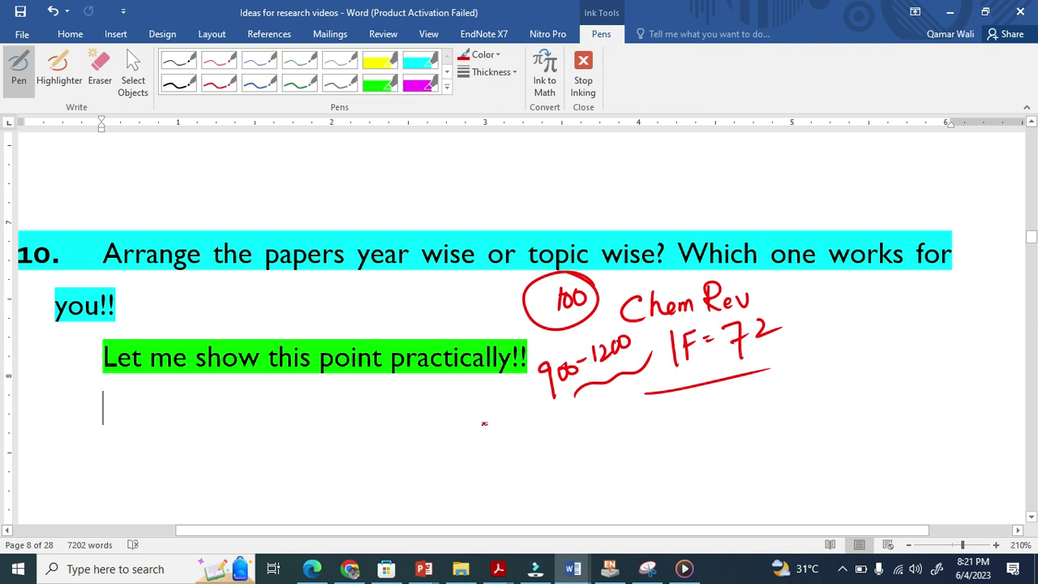
Step: Handwrite "ToC" in red ink below the green-highlighted line and circle it
left_click_drag(403, 411, 412, 458)
mouse_move(487, 426)
left_mouse_down()
mouse_move(485, 456)
mouse_move(499, 420)
mouse_move(559, 458)
left_mouse_up()
mouse_move(567, 405)
left_mouse_down()
mouse_move(498, 385)
mouse_move(487, 475)
mouse_move(547, 419)
left_mouse_up()
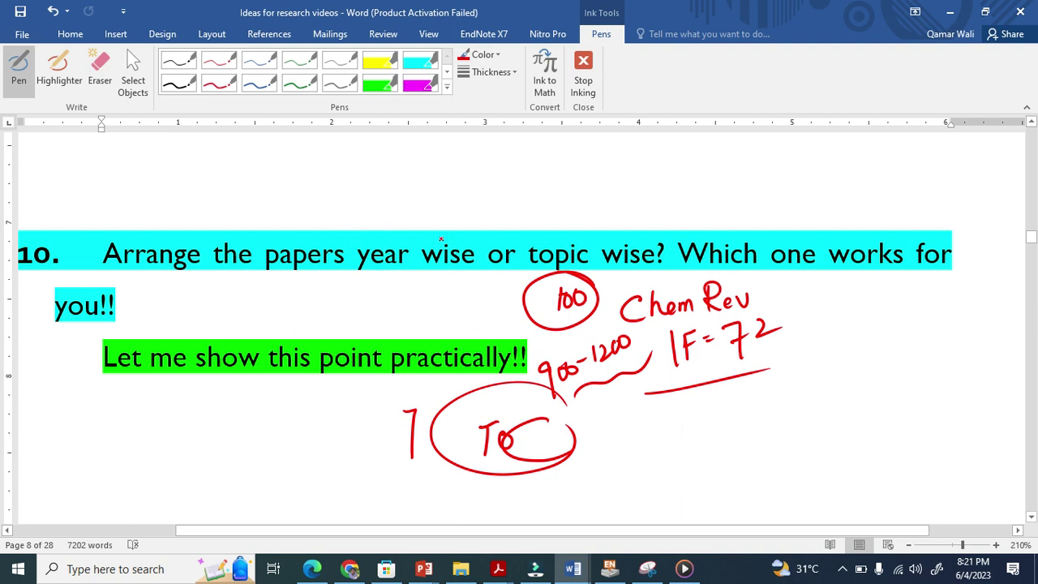
Step: Strike out "year wise" in heading 10 with red ink and put a tick above "topic wise"
left_click_drag(449, 246, 424, 278)
mouse_move(439, 277)
left_mouse_down()
mouse_move(458, 260)
mouse_move(384, 271)
left_mouse_up()
left_click_drag(389, 252, 375, 274)
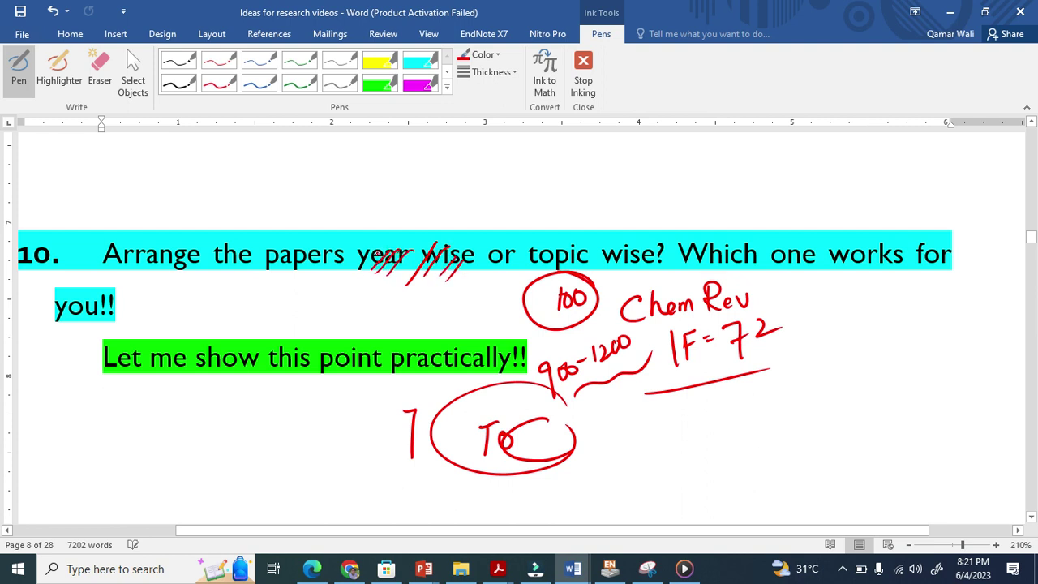
left_click_drag(551, 243, 614, 200)
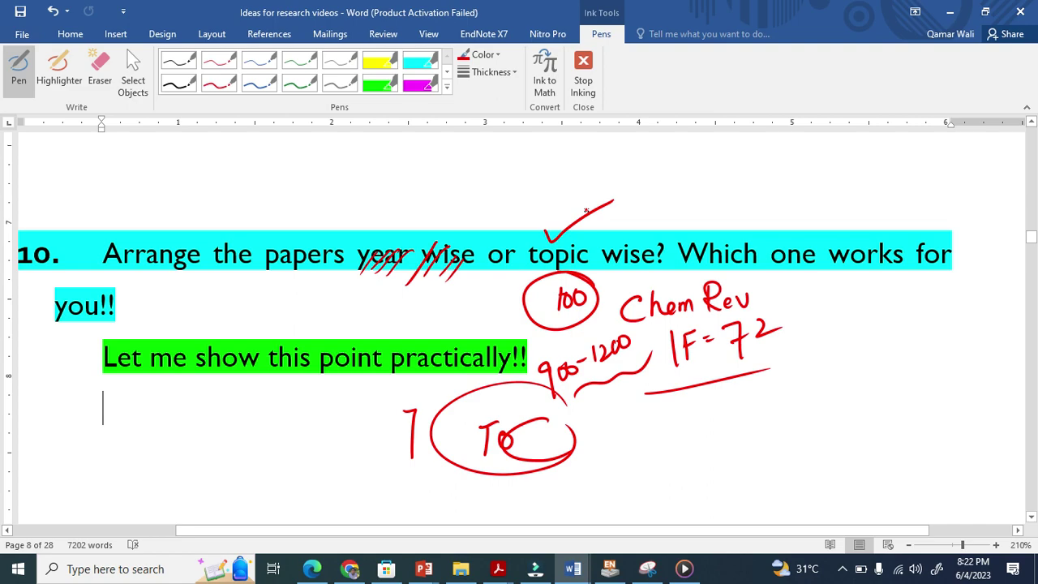
Step: Switch to the 2D Layers Next - generation nanomaterials document and examine the Graphene entry in its Table of Contents
mouse_move(591, 567)
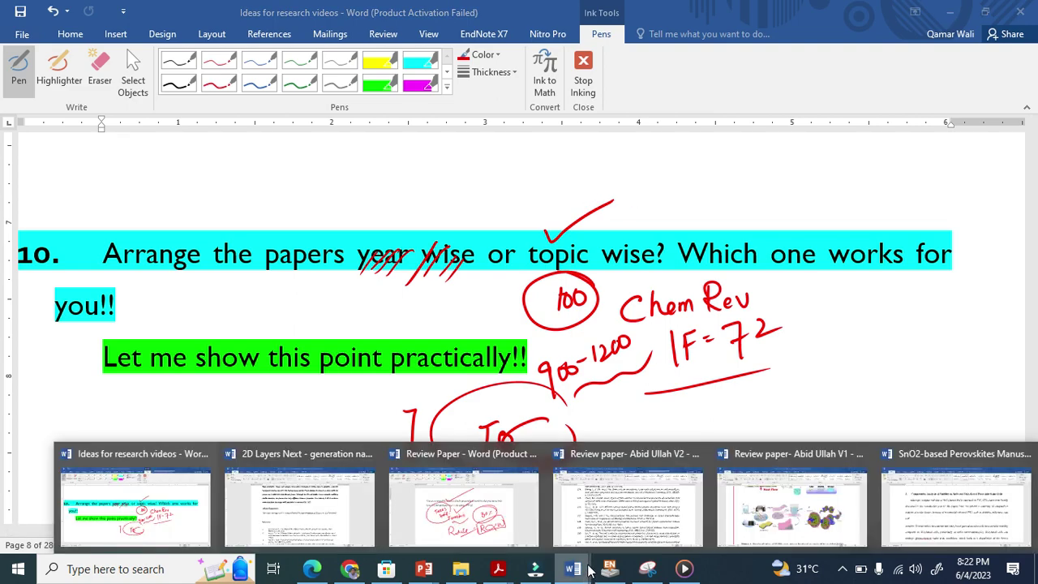
left_click(345, 527)
scroll(1031, 437, "up", 10)
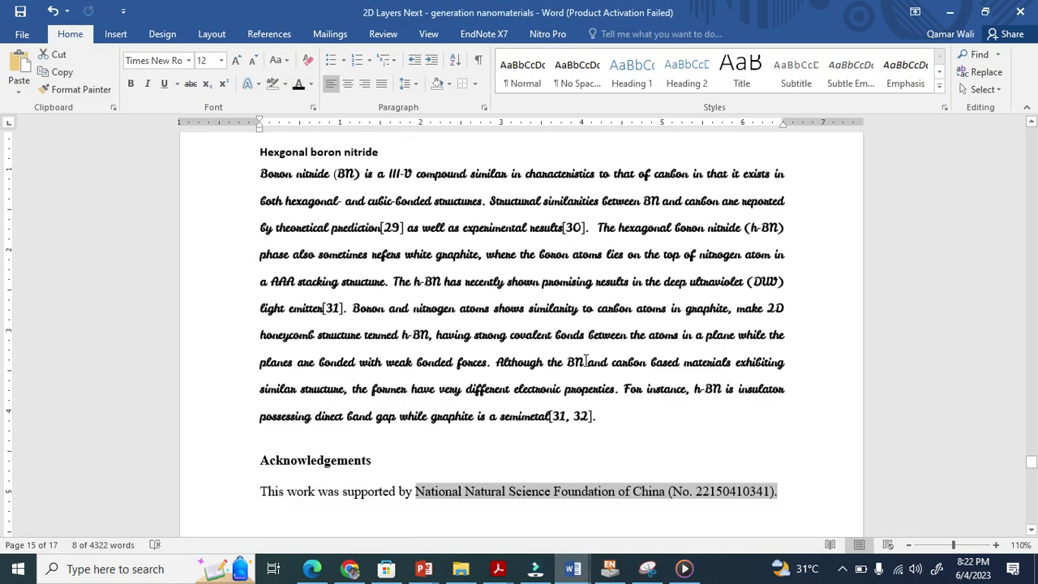
left_click_drag(1031, 462, 1025, 162)
scroll(459, 331, "up", 5)
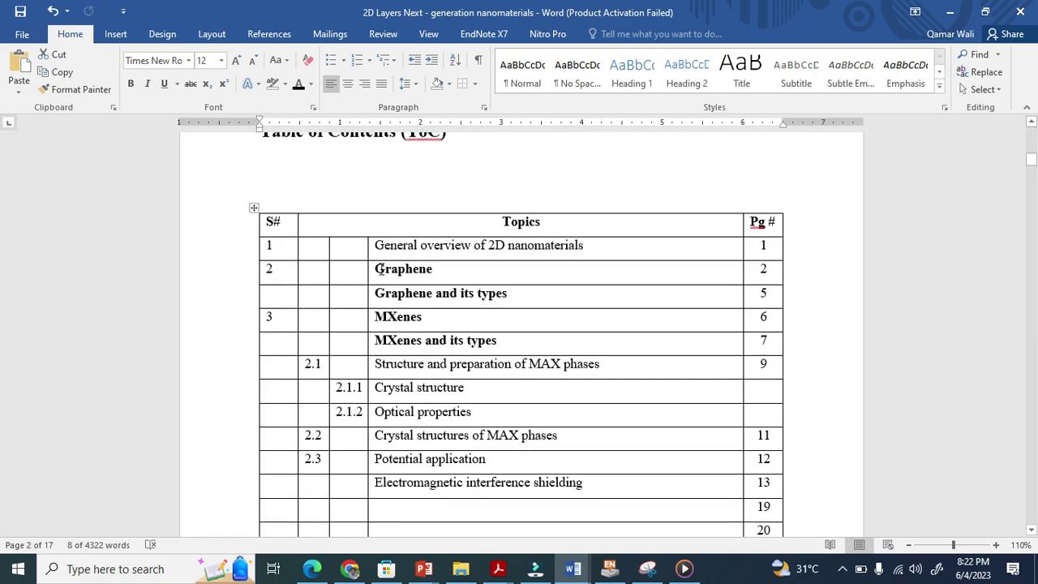
left_click_drag(381, 270, 437, 270)
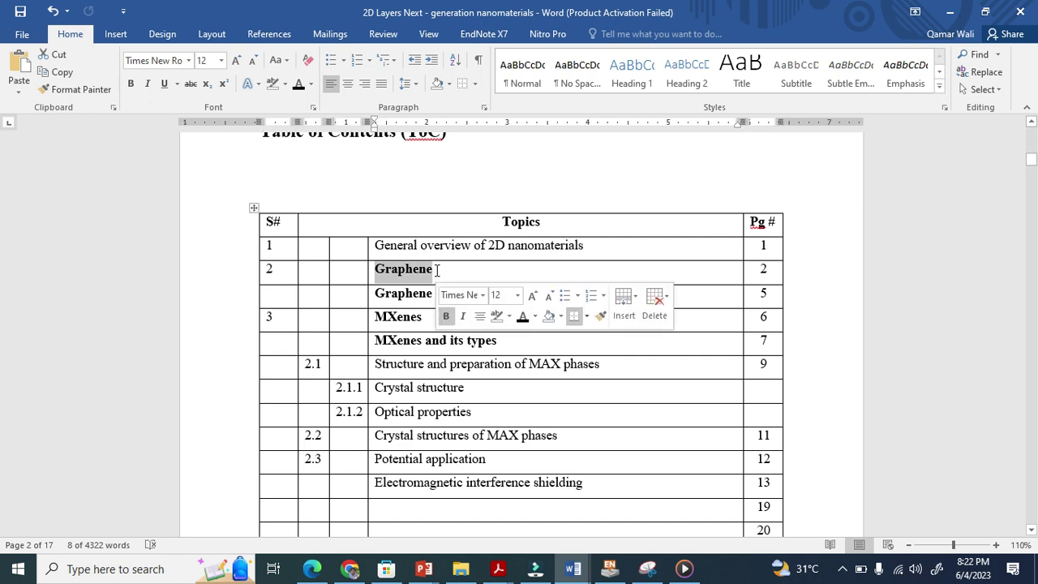
left_click(436, 270)
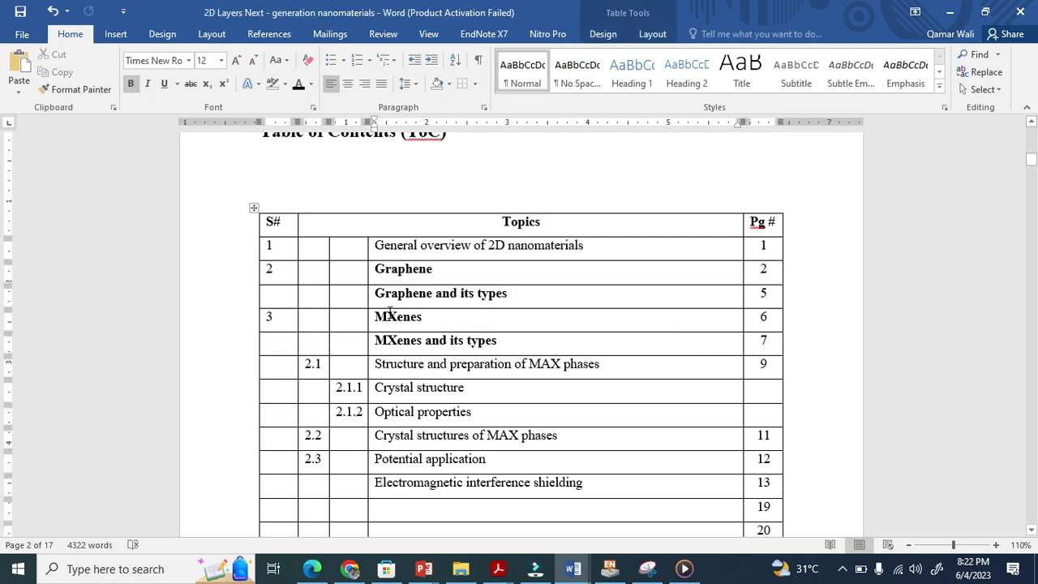
Step: Examine the MXenes, transition metal dichalcogenides, transition metal oxides and hexagonal boron nitride topics in the Table of Contents
left_click_drag(378, 317, 423, 318)
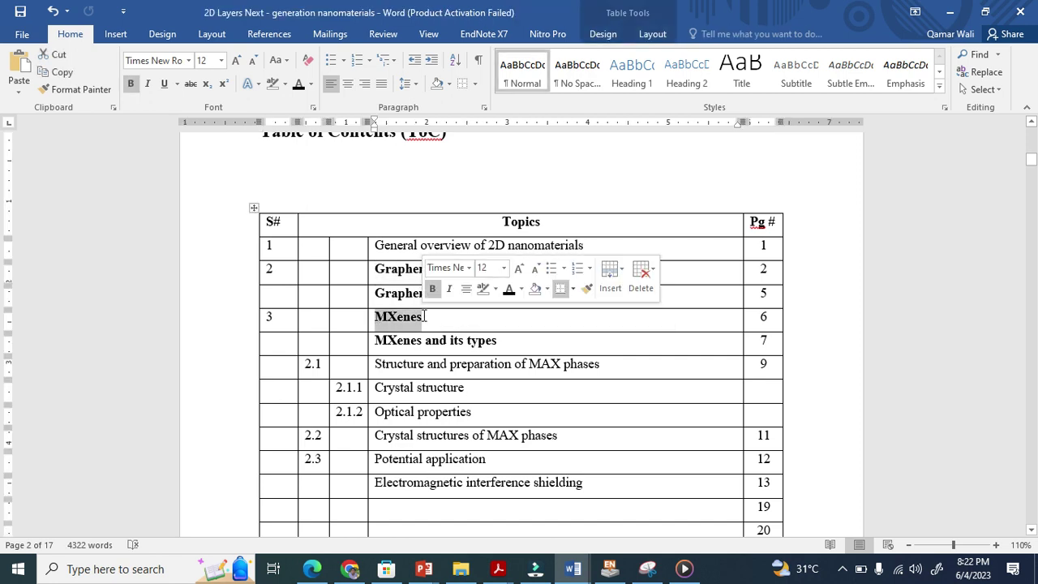
scroll(422, 376, "down", 3)
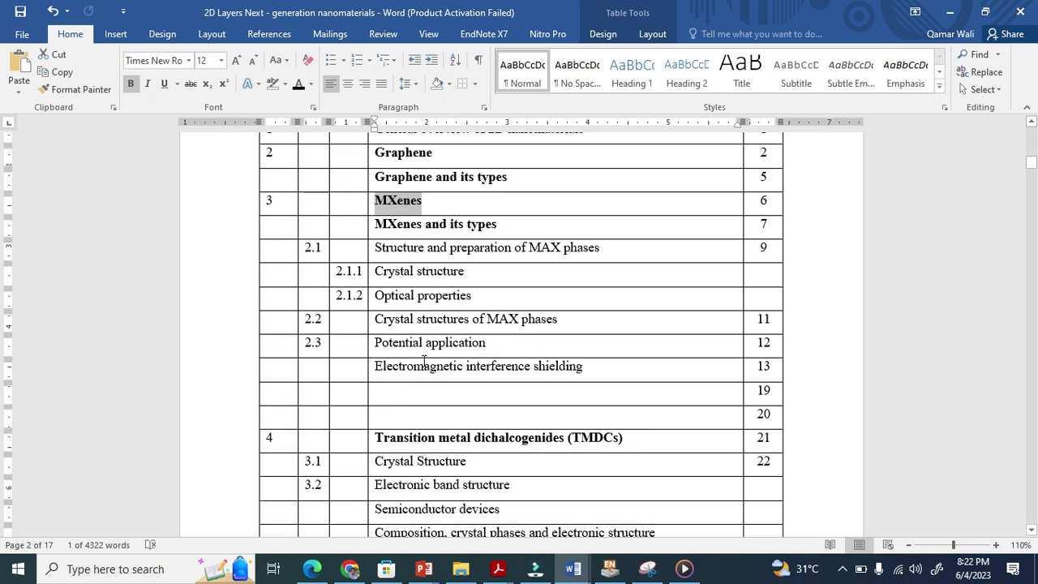
scroll(460, 409, "down", 1)
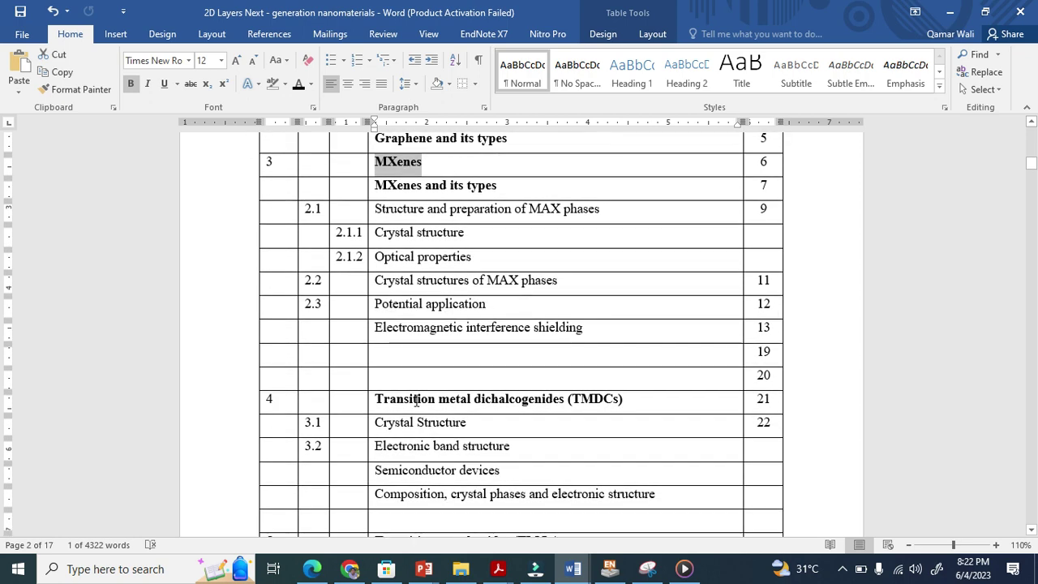
left_click_drag(416, 401, 541, 400)
scroll(540, 409, "down", 4)
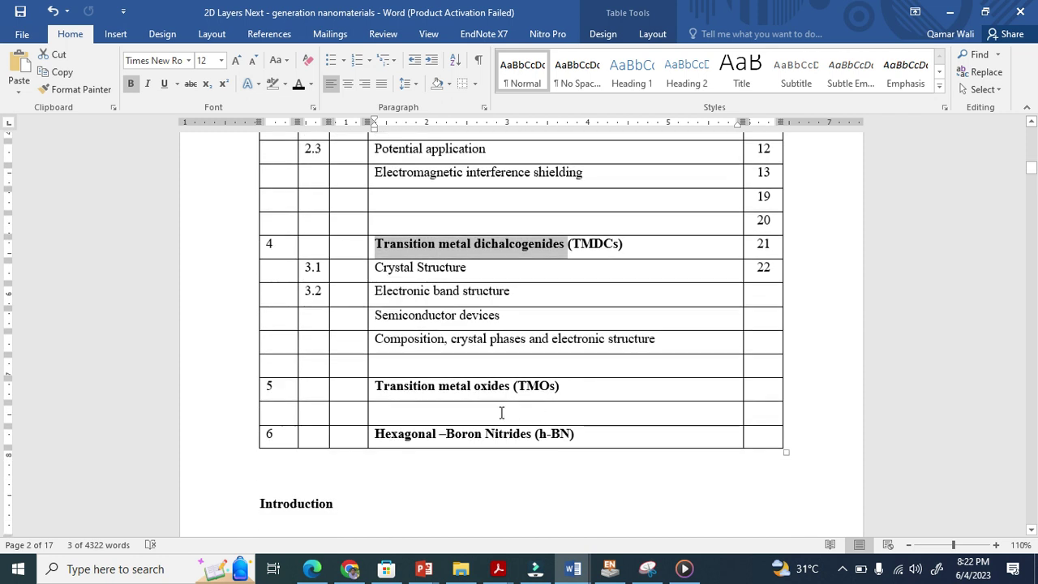
left_click_drag(441, 398, 554, 389)
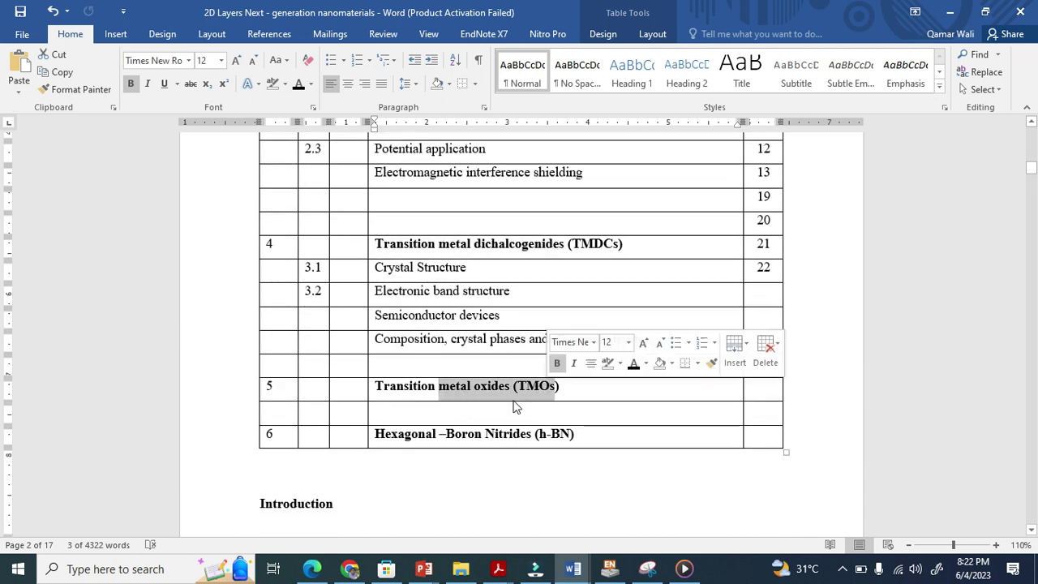
left_click_drag(414, 444, 456, 444)
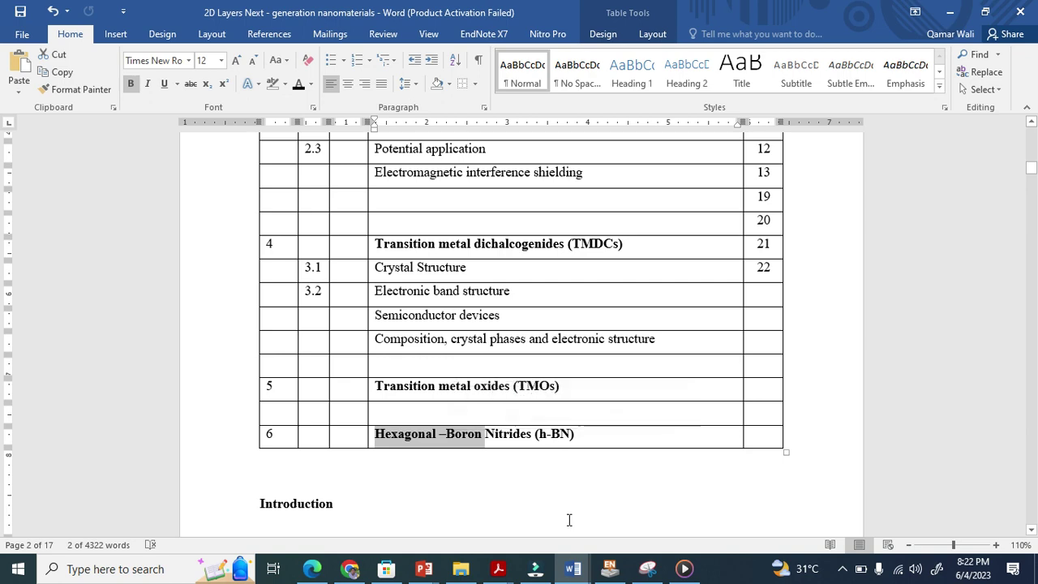
Step: Switch to the SnO2-based Perovskites Manuscript and examine the table of high PCE > 20% PSCs based on SnO2 quantum dots
left_click(572, 568)
left_click(937, 502)
scroll(573, 324, "up", 10)
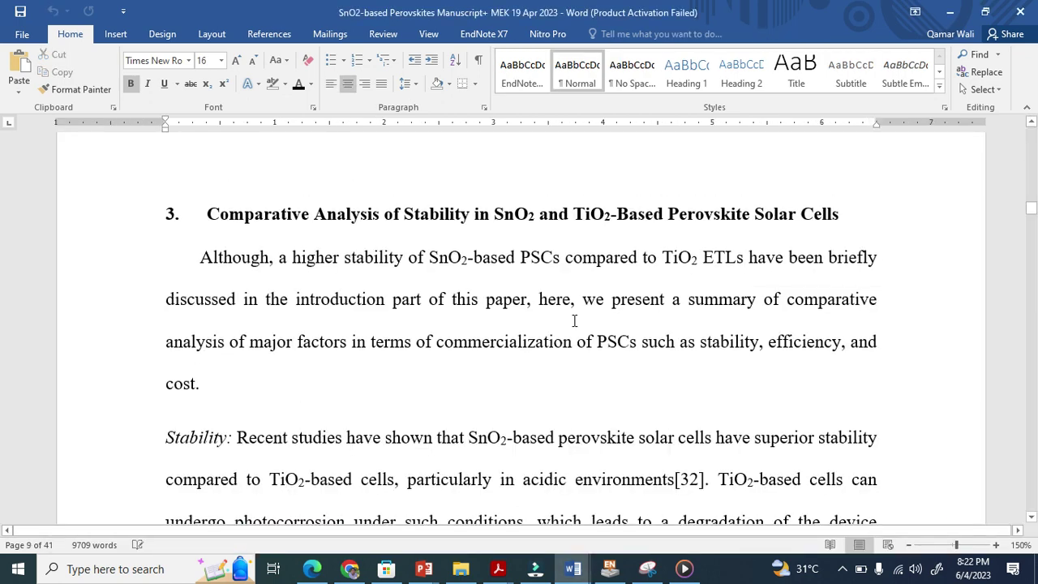
left_click_drag(1025, 202, 1031, 428)
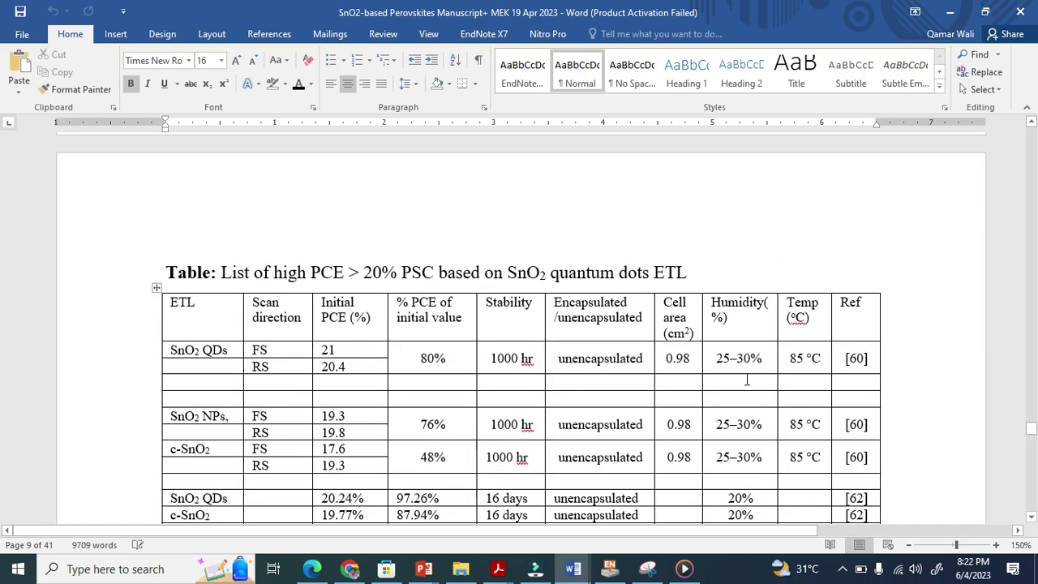
scroll(738, 365, "down", 5)
scroll(739, 346, "up", 4)
scroll(740, 341, "up", 1)
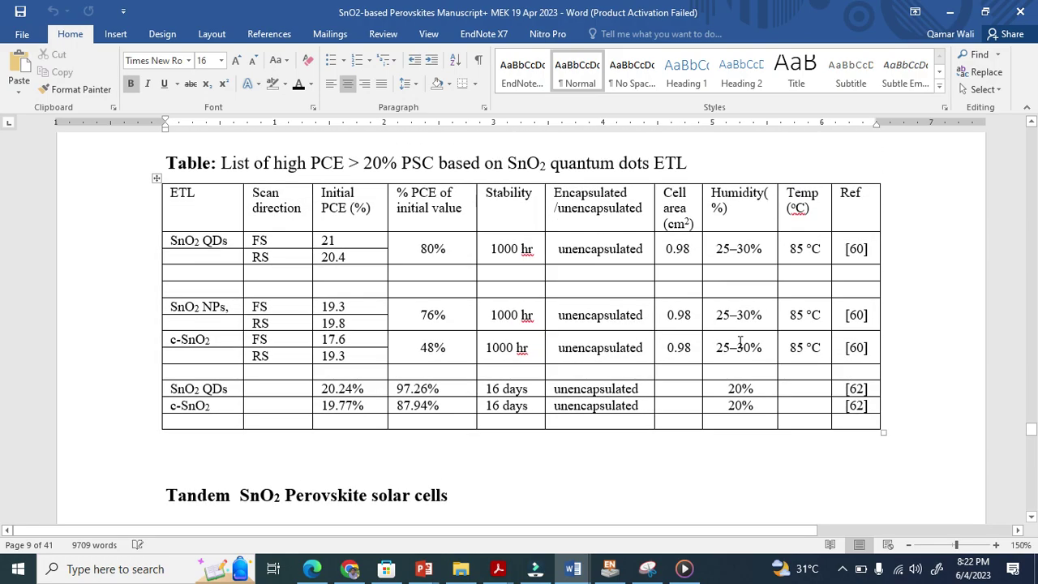
Step: Find Table 1 on the best SnO2-based PSCs and reduce the zoom to 130% to view all its columns
scroll(740, 341, "down", 4)
scroll(737, 339, "down", 6)
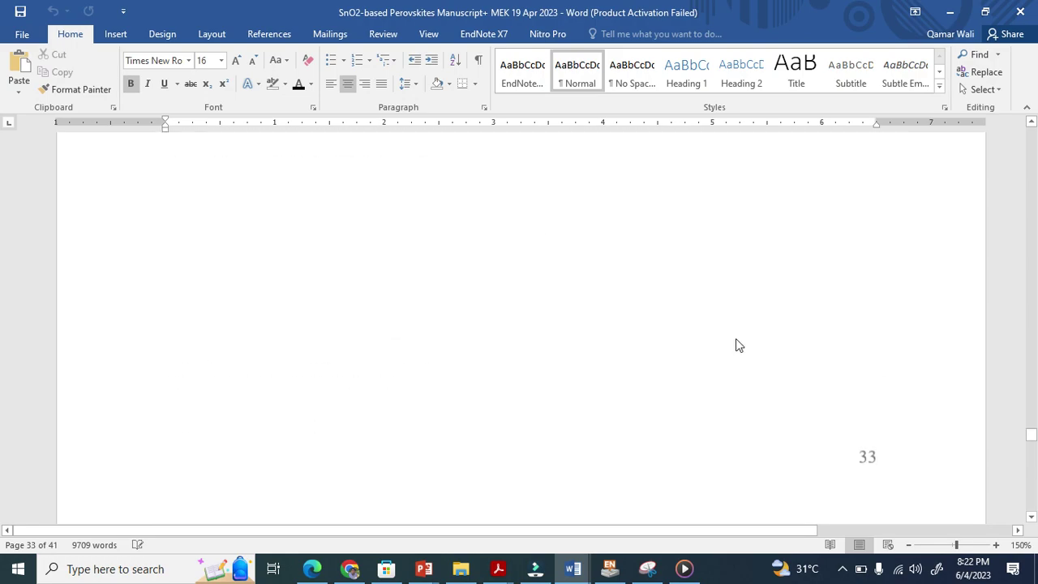
scroll(735, 337, "up", 2)
scroll(735, 336, "down", 1)
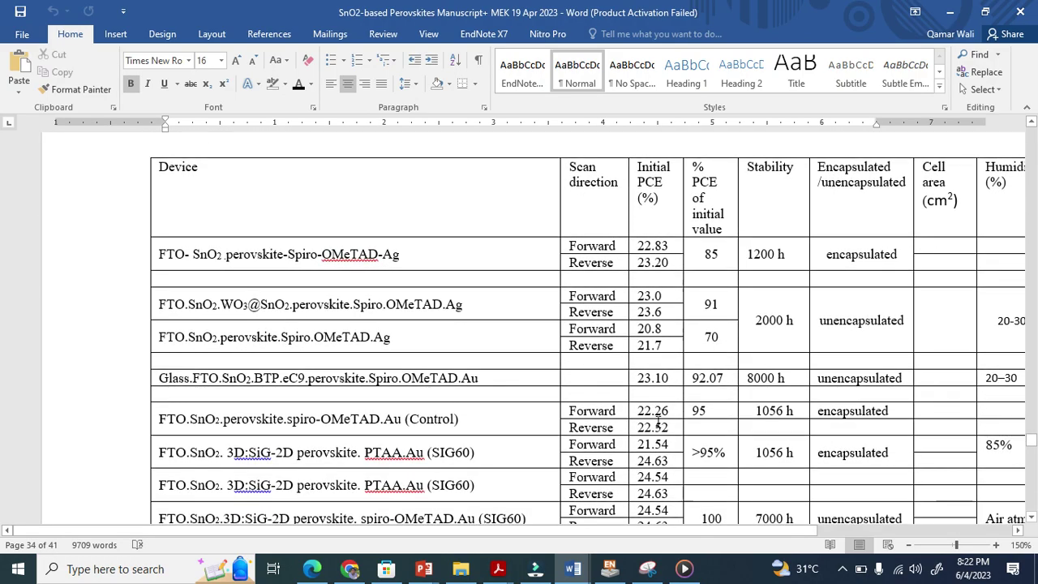
left_click(910, 546)
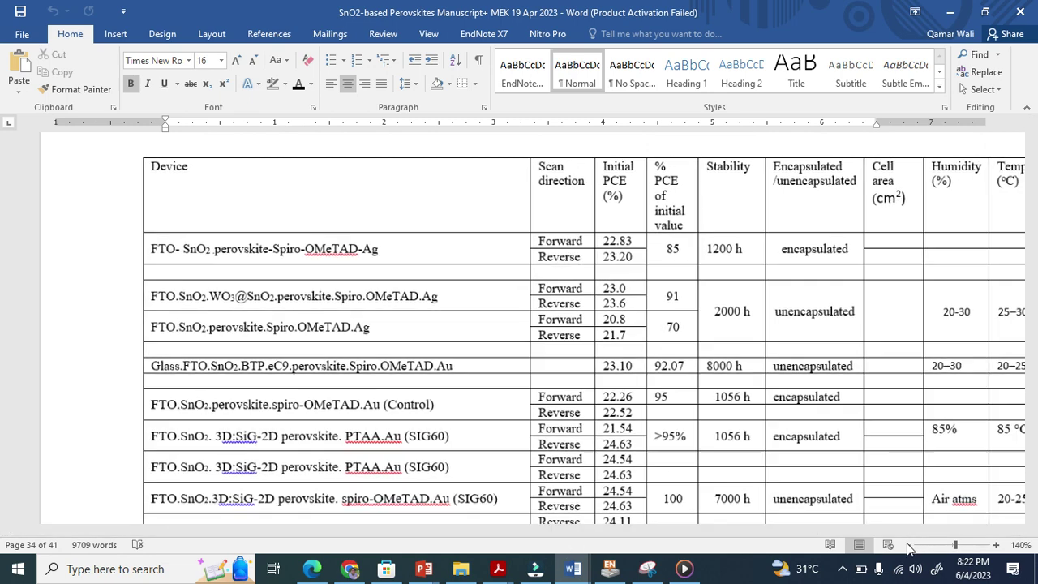
left_click(910, 545)
scroll(496, 529, "up", 3)
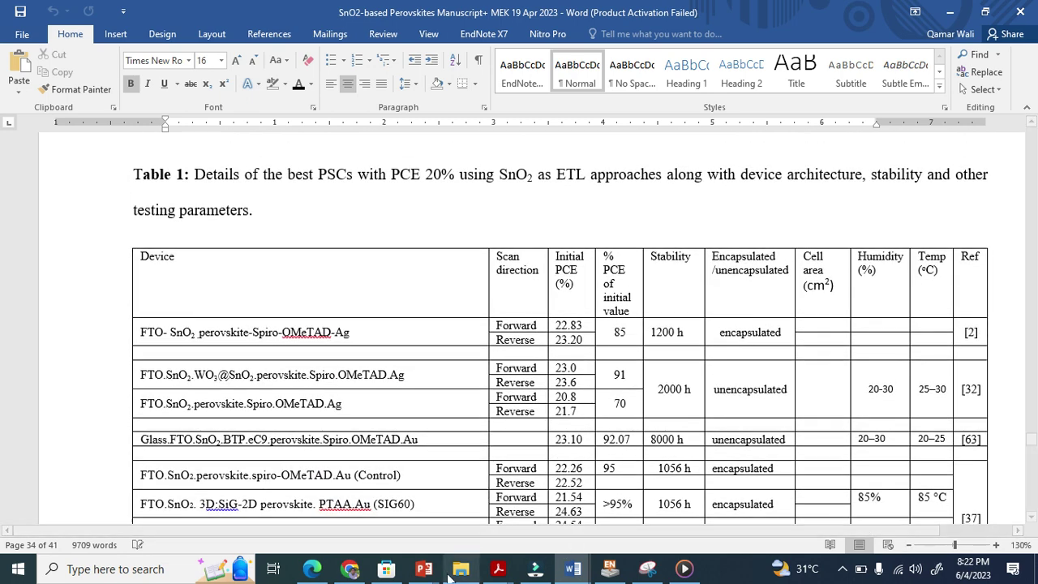
Step: In File Explorer, look at the papers collected in the Table folder of SnO2 based High PSC and return to the parent folder
left_click(460, 568)
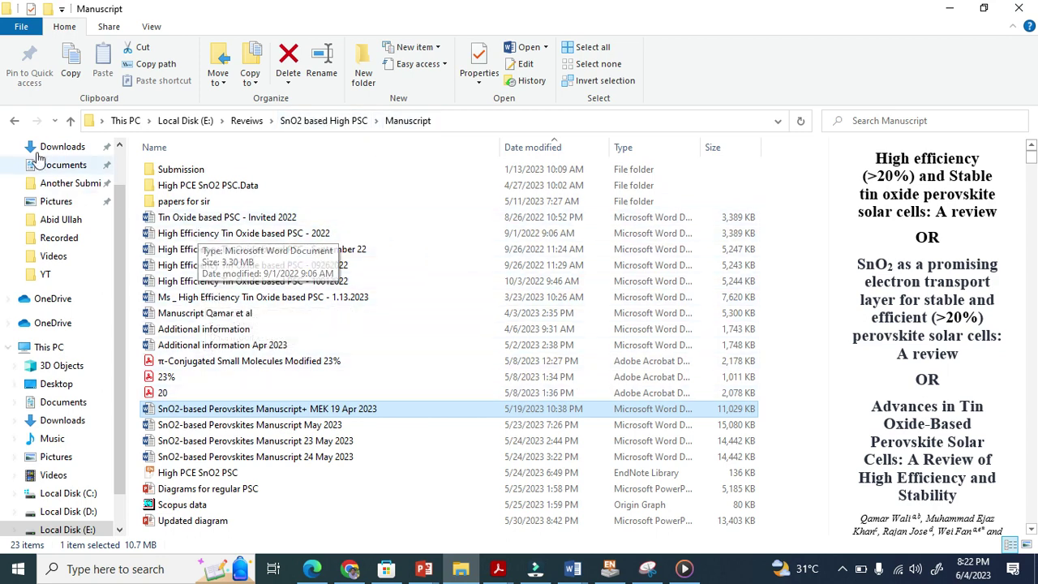
left_click(15, 120)
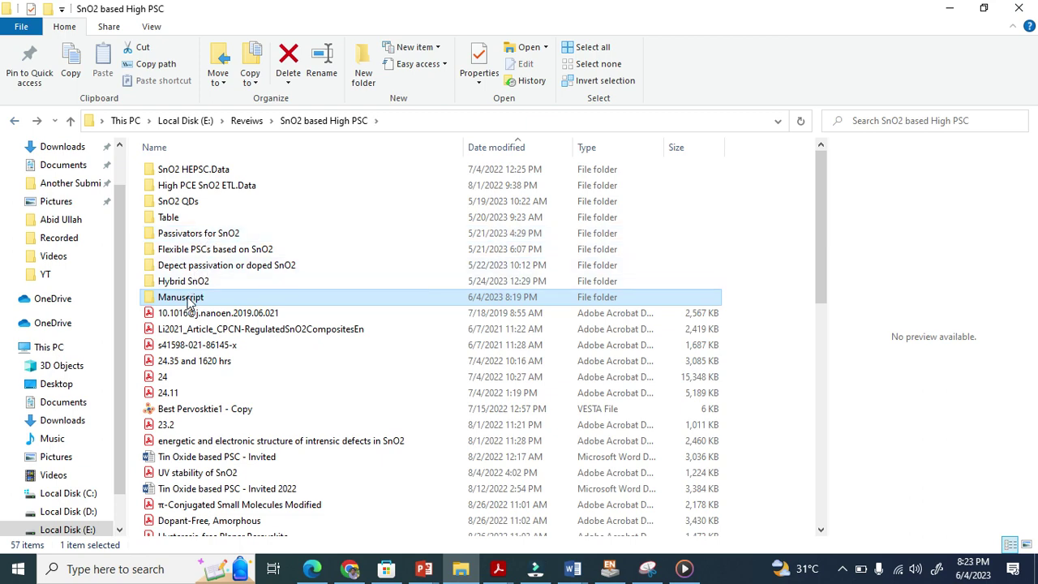
double_click(171, 217)
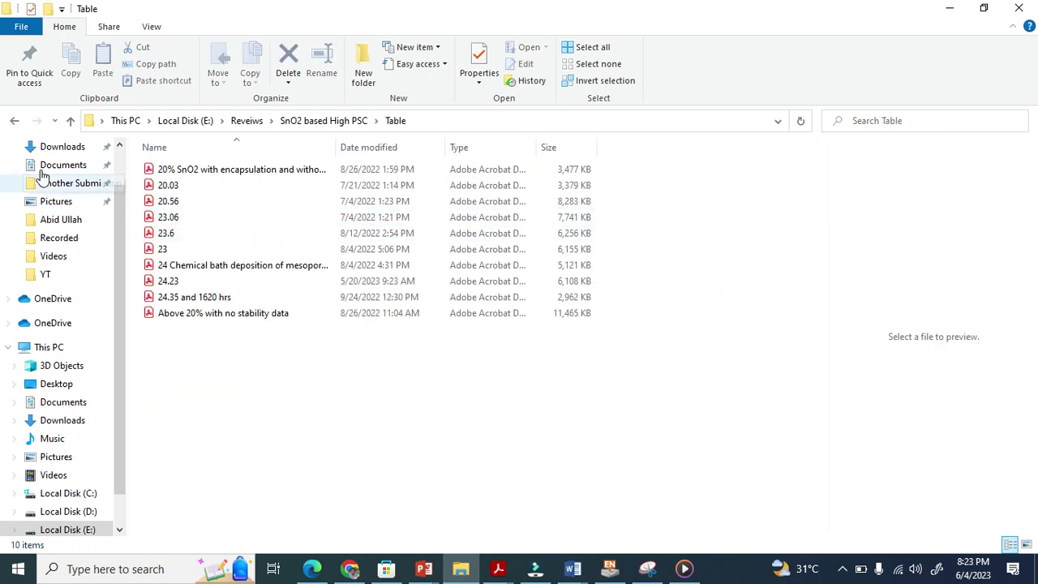
left_click(14, 122)
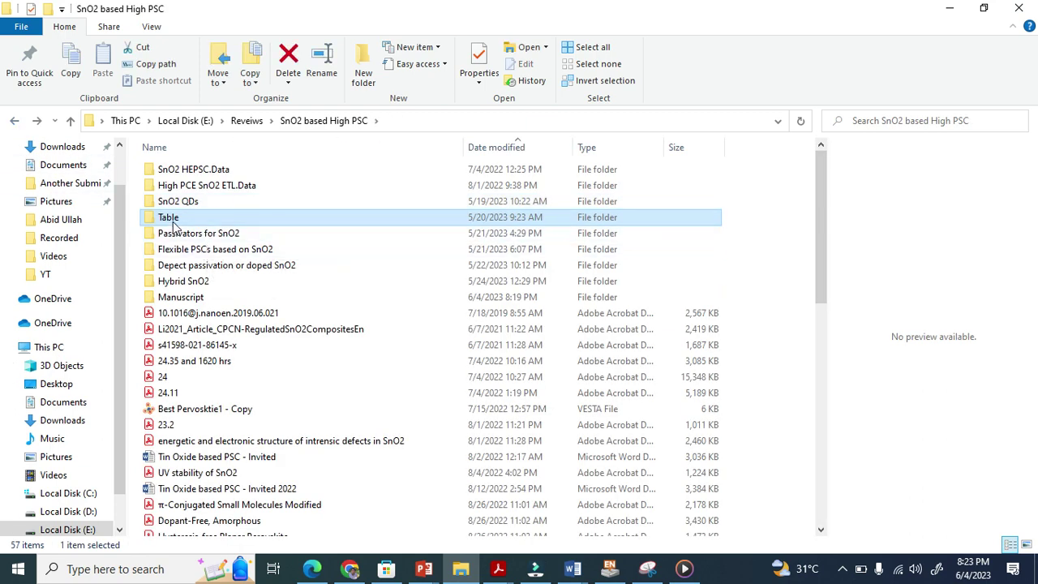
Step: Switch back to the SnO2-based Perovskites Manuscript and review the device rows of Table 1
left_click(585, 562)
left_click(969, 516)
scroll(571, 369, "down", 5)
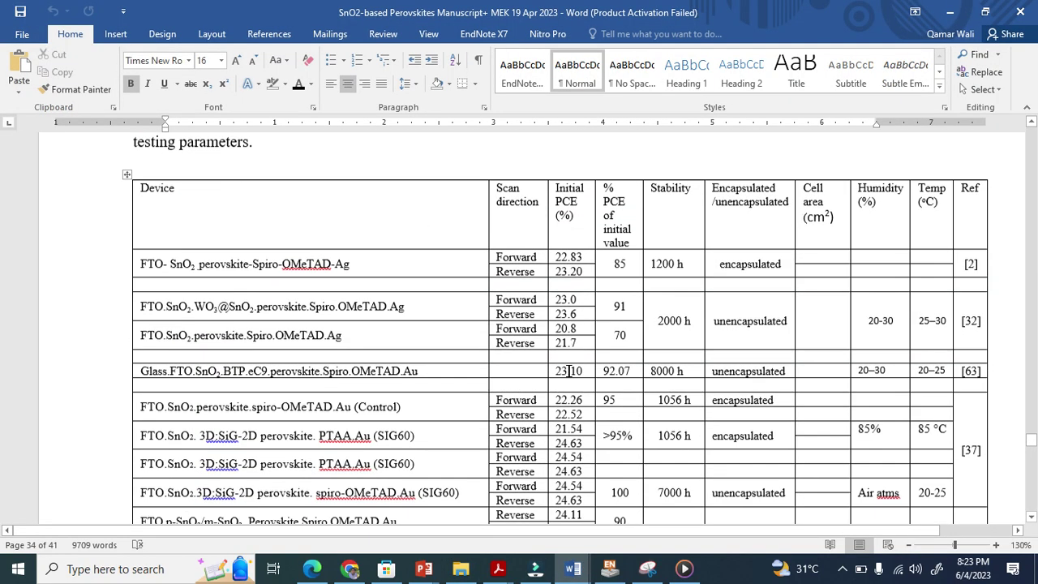
scroll(572, 375, "down", 1)
Step: Return to File Explorer, select all papers in the Table folder, and view the contents of the Hybrid SnO2 folder
left_click(460, 568)
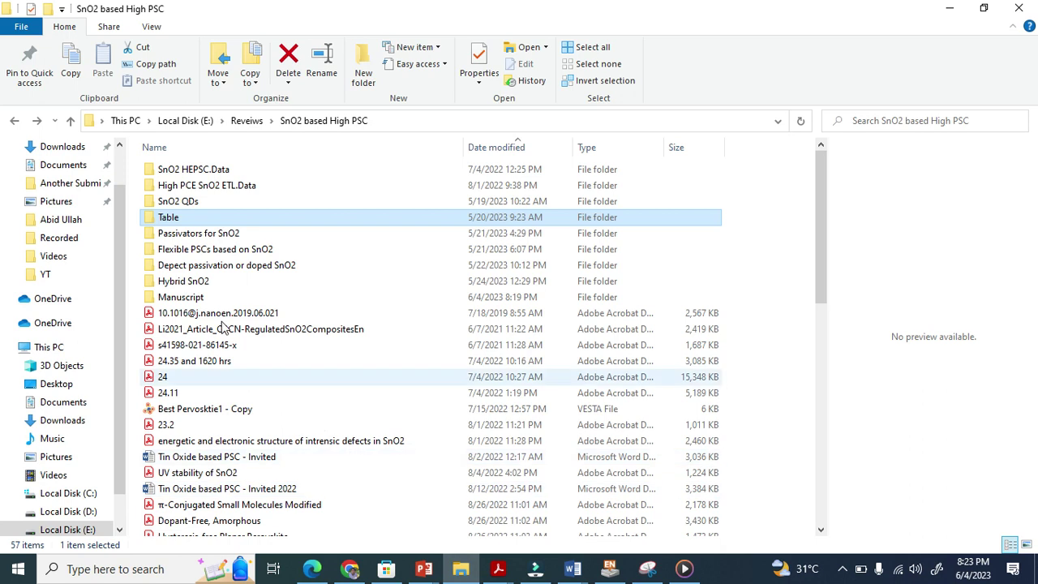
double_click(168, 218)
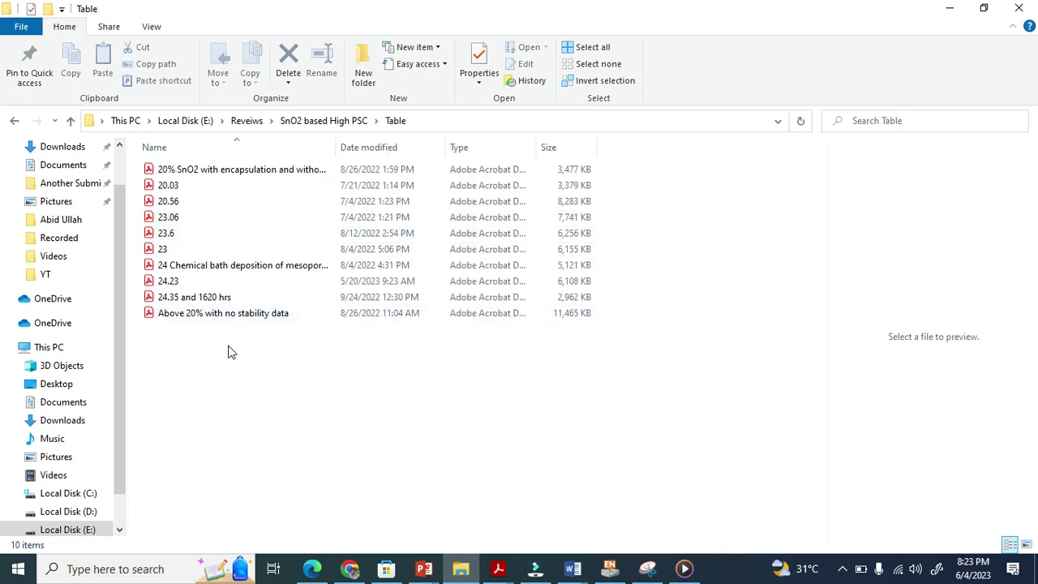
left_click_drag(194, 245, 12, 132)
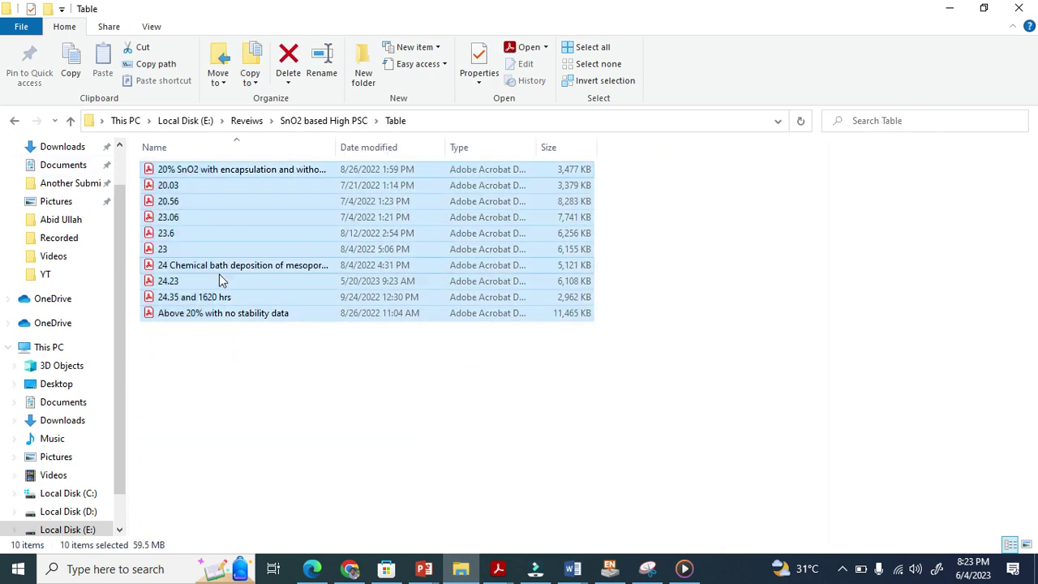
left_click(15, 121)
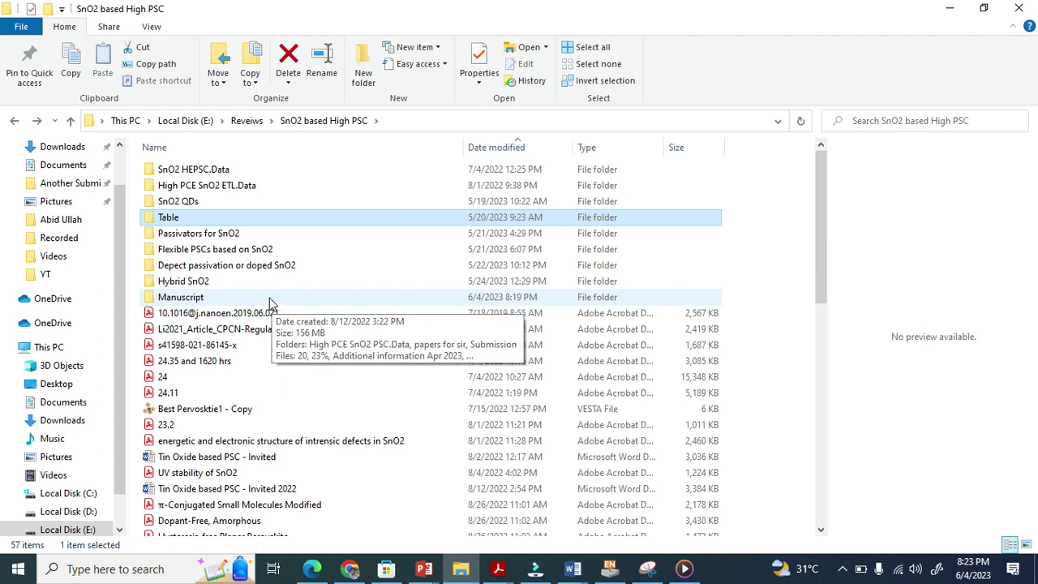
double_click(207, 284)
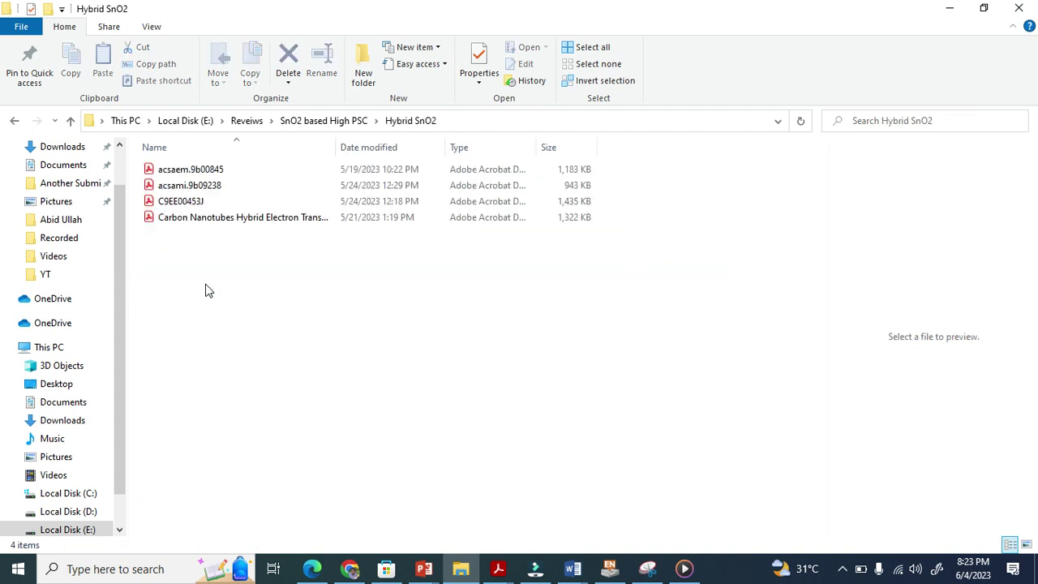
key("BackSpace")
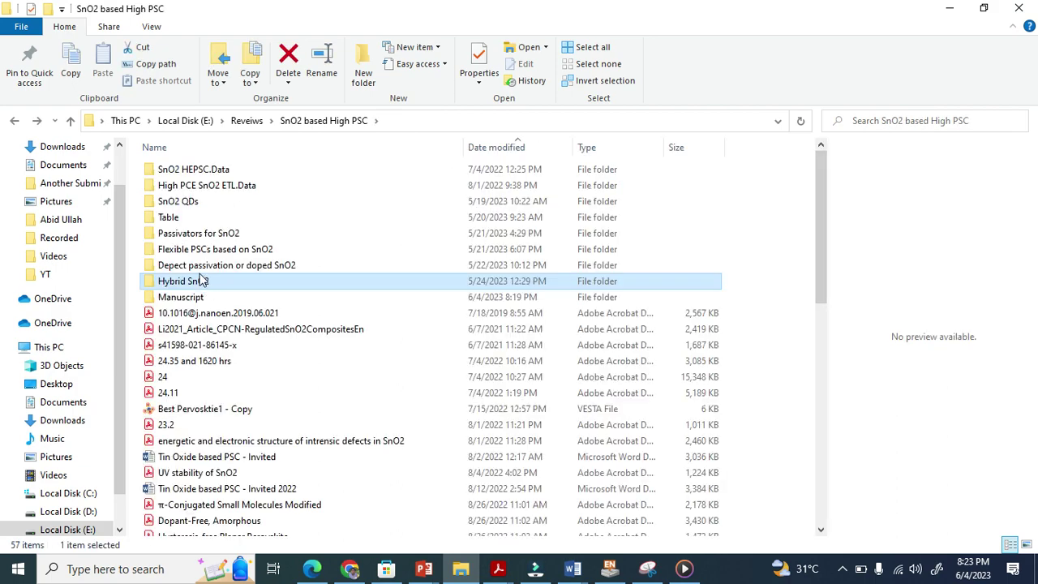
Step: Look in turn at the papers in the Depect passivation or doped SnO2, Flexible PSCs based on SnO2, Passivators for SnO2 and SnO2 QDs folders
double_click(204, 268)
key("BackSpace")
double_click(203, 251)
key("BackSpace")
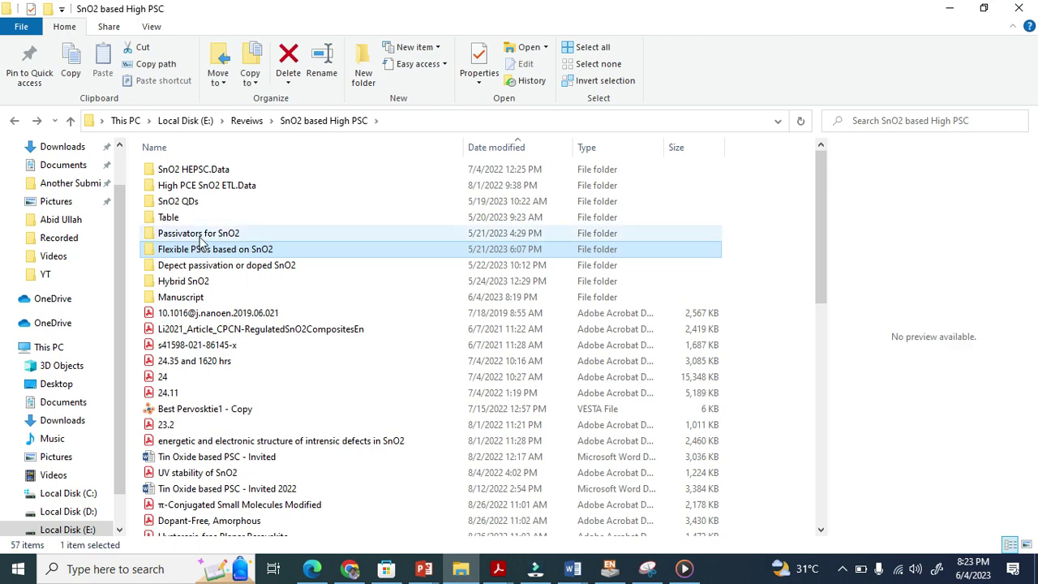
double_click(199, 237)
key("BackSpace")
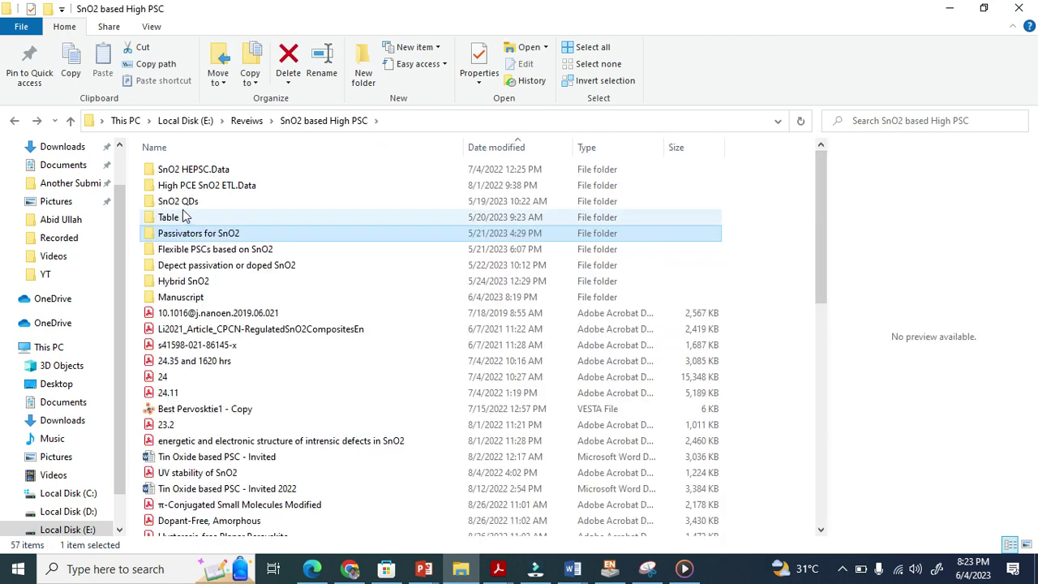
double_click(182, 202)
key("BackSpace")
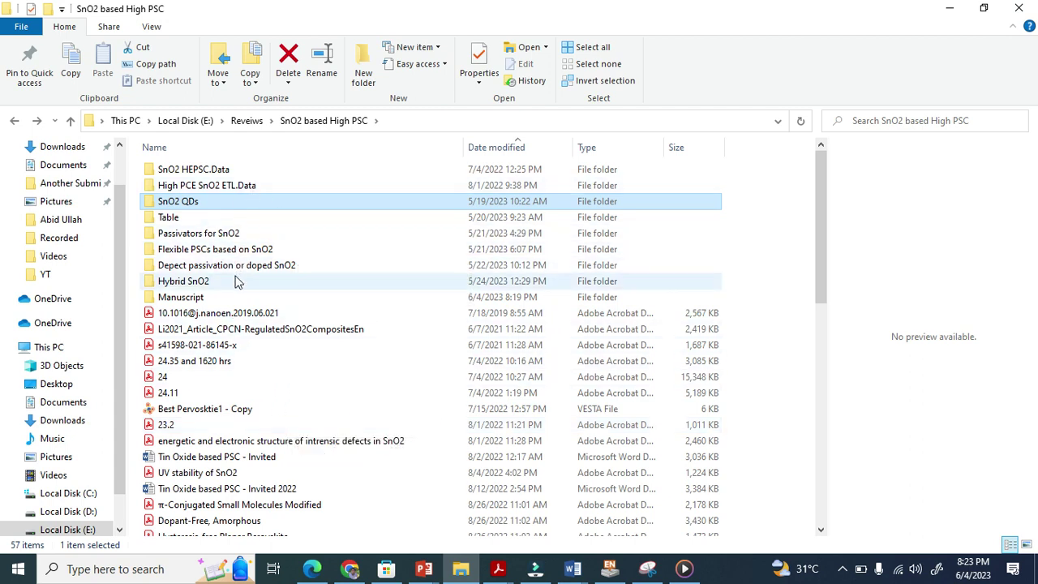
Step: Switch to the Word document 2D Layers Next - generation nanomaterials and review the topics in its Table of Contents
left_click(570, 571)
left_click(348, 493)
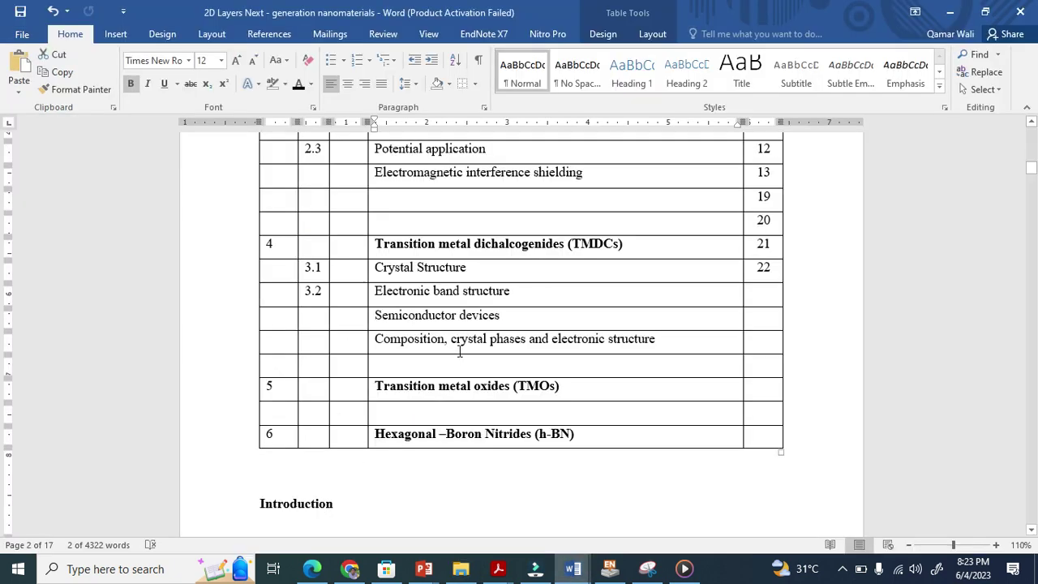
scroll(459, 351, "up", 4)
scroll(459, 351, "up", 1)
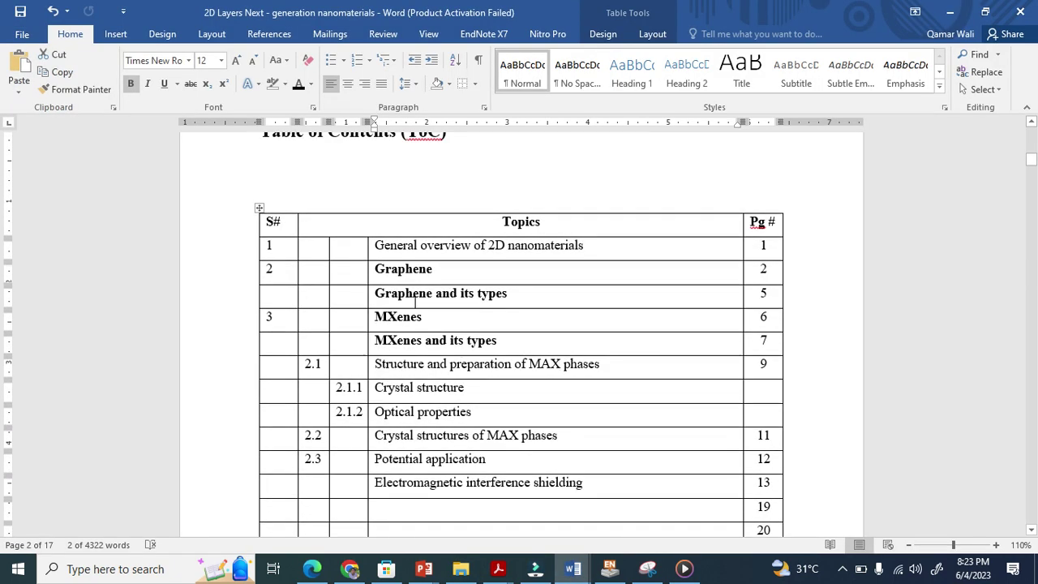
Step: In the Ideas for research videos document, handwrite "organise your work" in red below point 10, add an arrow towards "topic wise" and circle that phrase
left_click(572, 570)
left_click(207, 496)
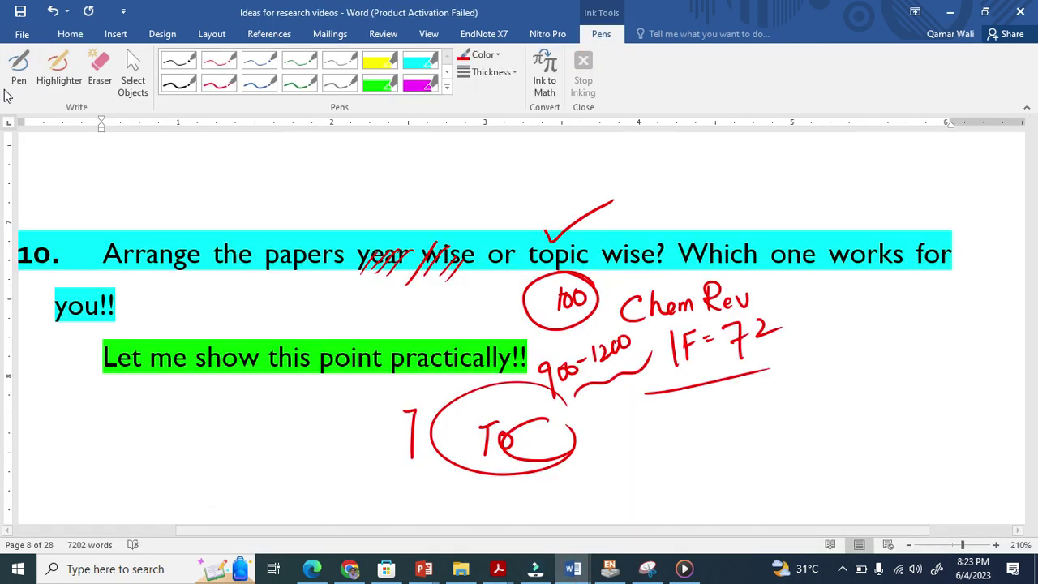
left_click(19, 66)
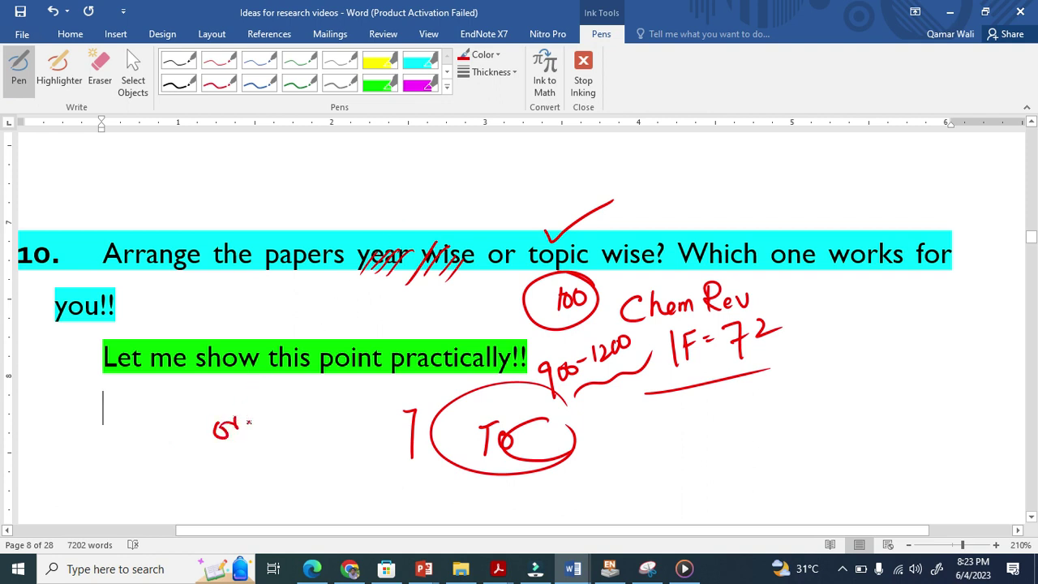
mouse_move(249, 421)
left_mouse_down()
mouse_move(278, 486)
mouse_move(263, 427)
mouse_move(277, 414)
mouse_move(299, 403)
mouse_move(325, 430)
mouse_move(331, 415)
mouse_move(361, 414)
mouse_move(399, 387)
mouse_move(460, 295)
mouse_move(511, 270)
mouse_move(517, 292)
left_mouse_up()
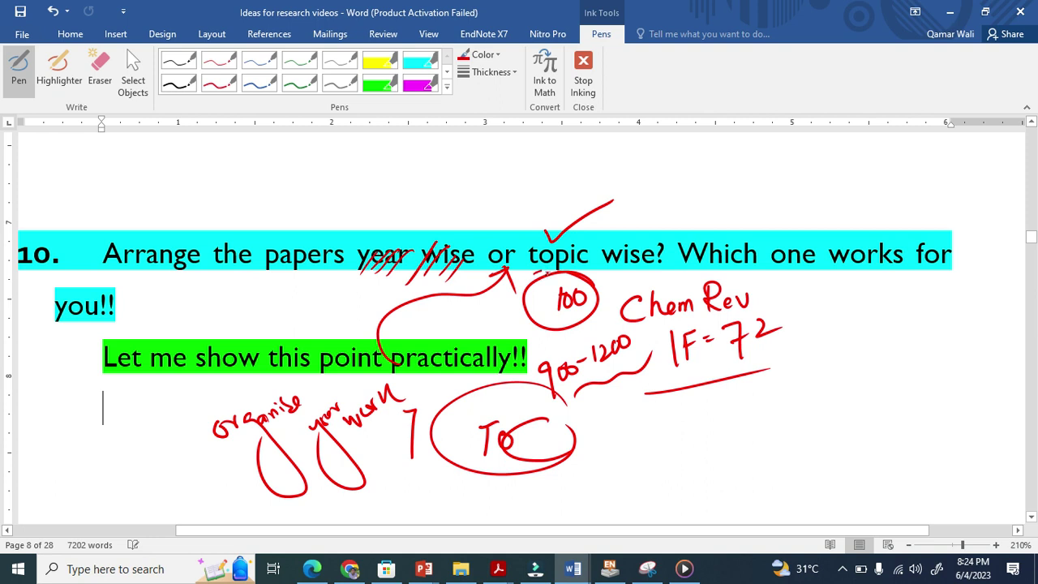
mouse_move(624, 271)
left_mouse_down()
mouse_move(578, 196)
mouse_move(641, 209)
mouse_move(523, 264)
left_mouse_up()
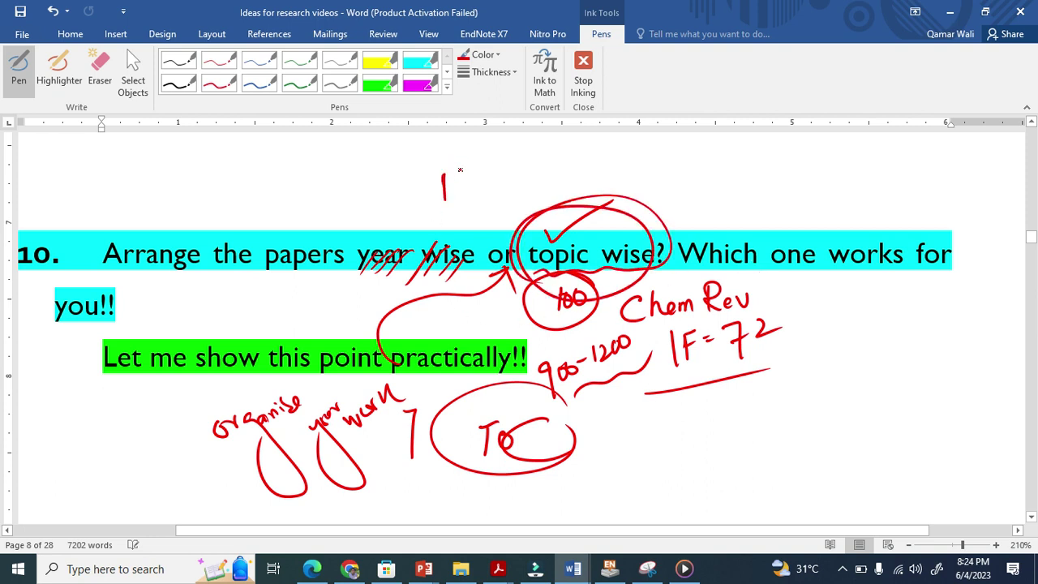
Step: Handwrite "Review paper" with an underline and "thesis" in red above the point 10 heading
mouse_move(459, 169)
left_mouse_down()
mouse_move(464, 191)
mouse_move(572, 157)
left_mouse_up()
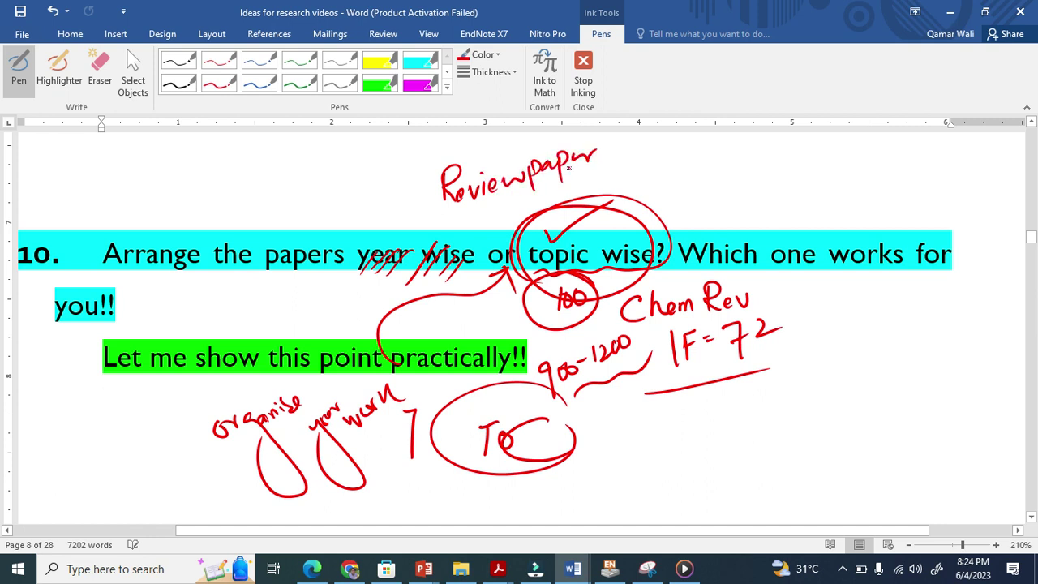
mouse_move(484, 213)
left_mouse_down()
mouse_move(605, 181)
mouse_move(584, 219)
left_mouse_up()
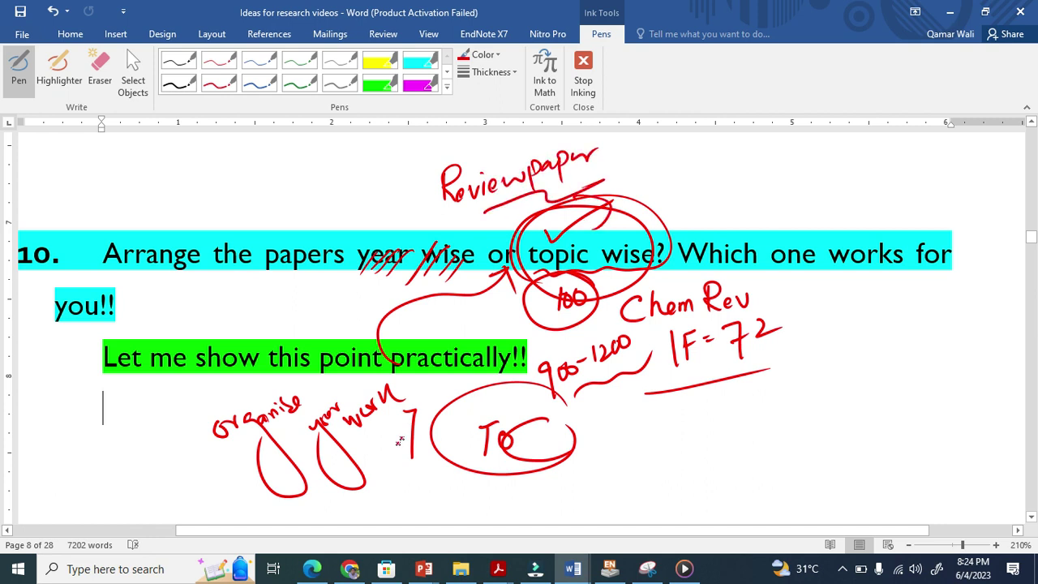
left_click_drag(703, 187, 764, 180)
left_click_drag(699, 165, 734, 162)
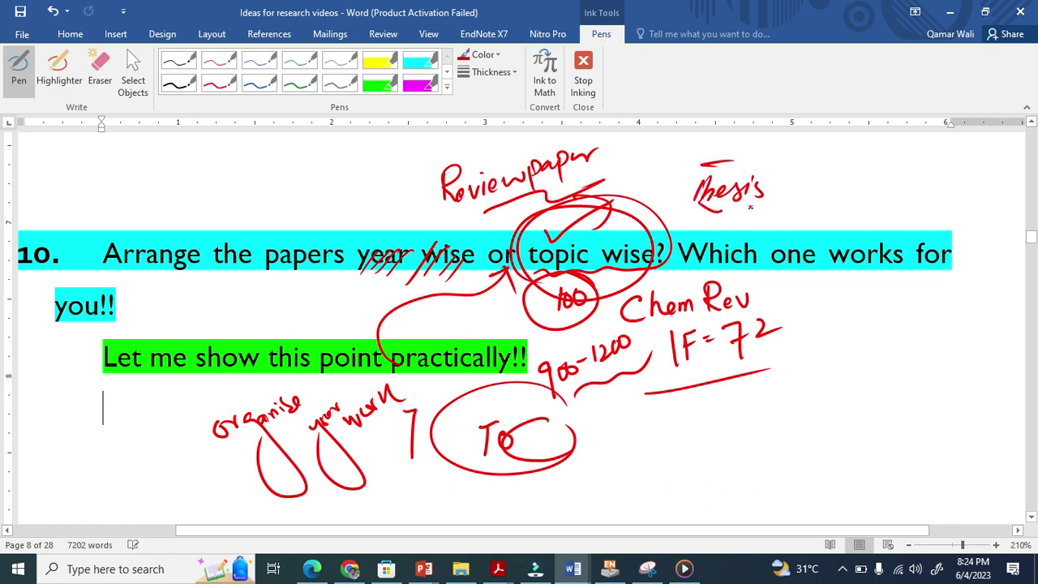